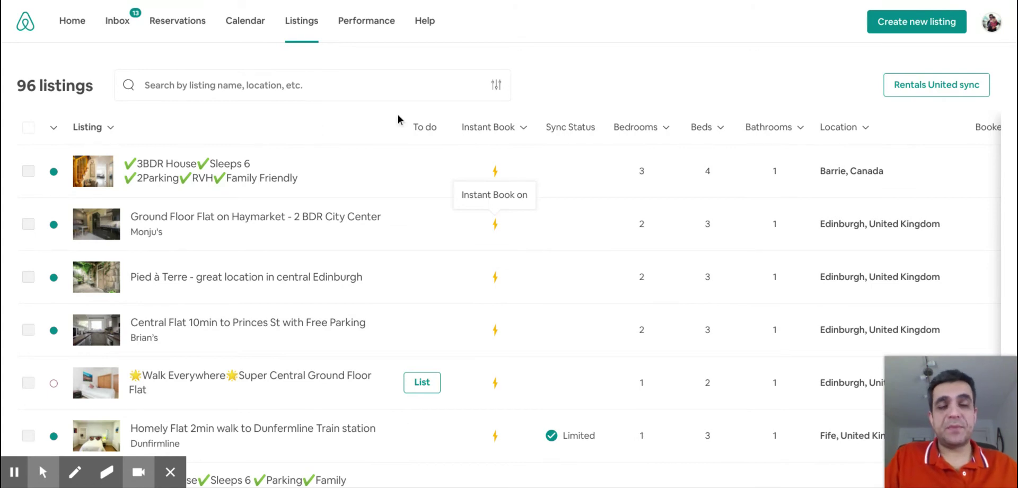
On the 3BDR House listing, dismiss the Skimlinks banner and start editing its Photos
{"action": "scroll", "coordinate": [345, 141], "scroll_direction": "down", "scroll_amount": 2}
{"action": "scroll", "coordinate": [345, 141], "scroll_direction": "up", "scroll_amount": 2}
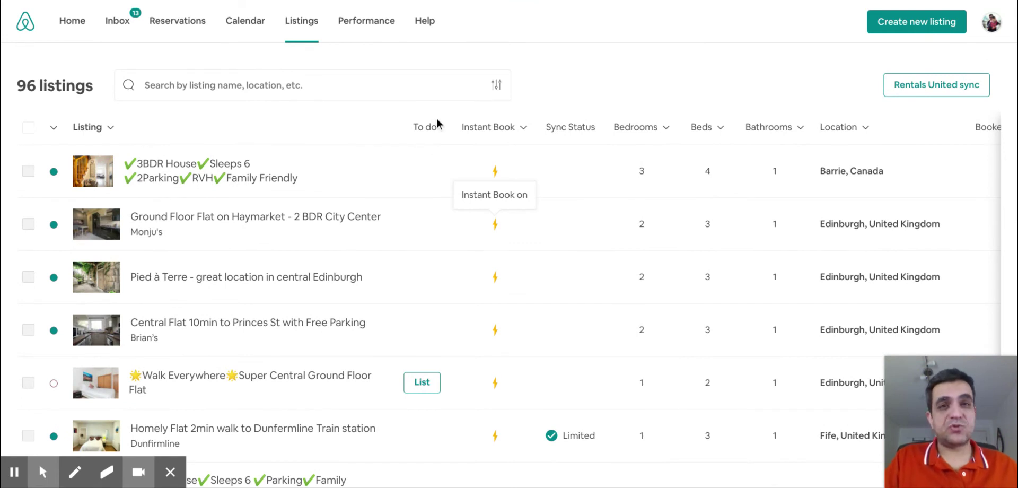
{"action": "scroll", "coordinate": [371, 138], "scroll_direction": "down", "scroll_amount": 1}
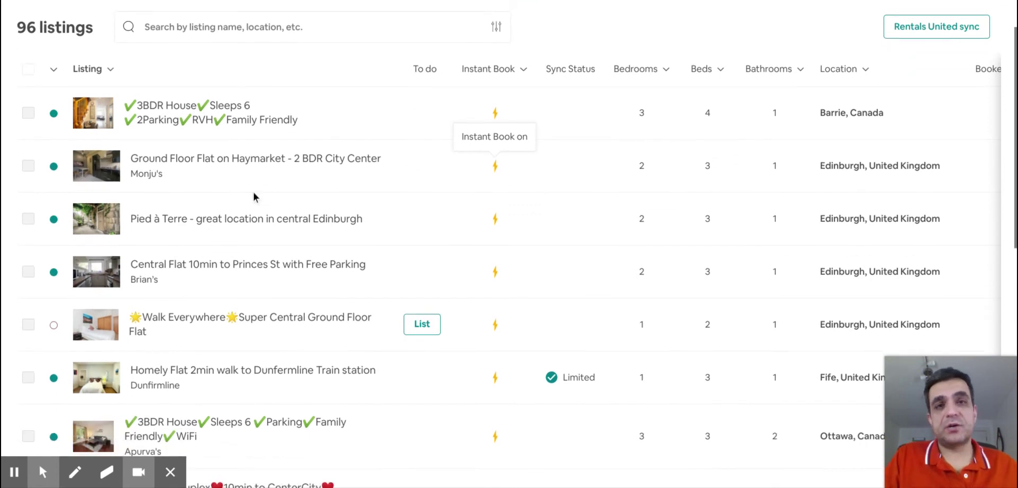
{"action": "scroll", "coordinate": [514, 183], "scroll_direction": "up", "scroll_amount": 1}
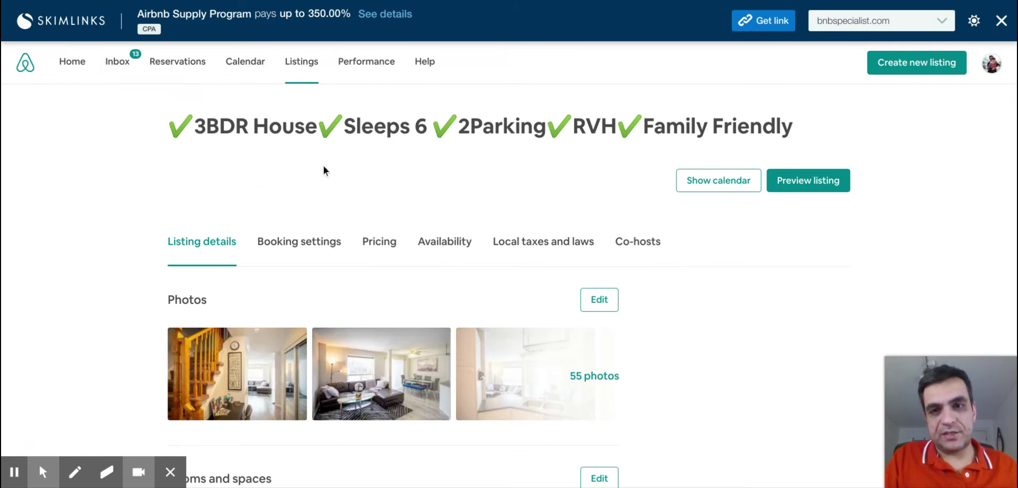
{"action": "scroll", "coordinate": [325, 169], "scroll_direction": "down", "scroll_amount": 1}
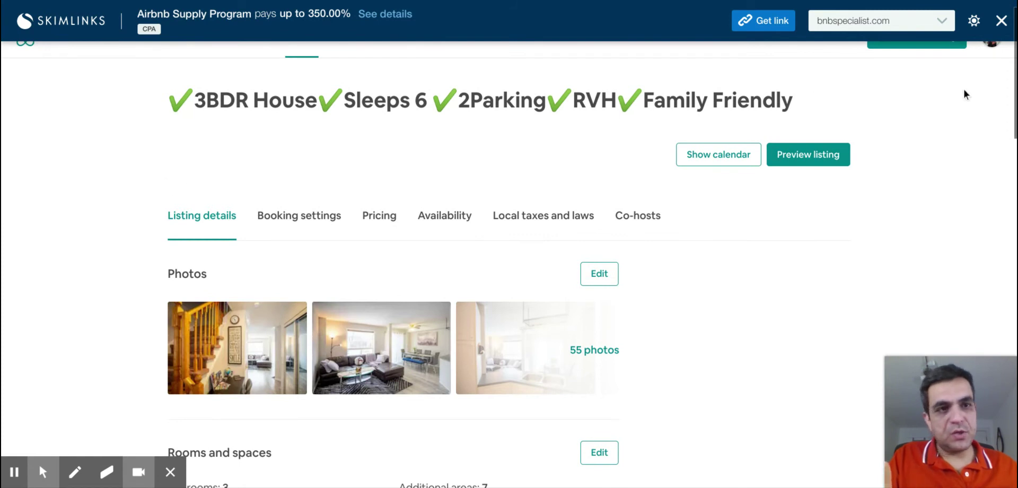
{"action": "left_click", "coordinate": [1000, 20]}
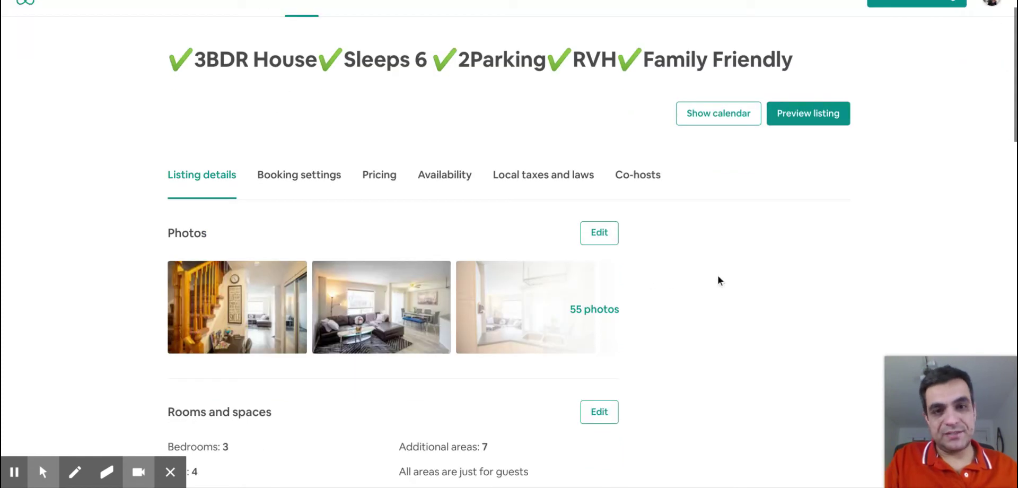
{"action": "left_click", "coordinate": [599, 233]}
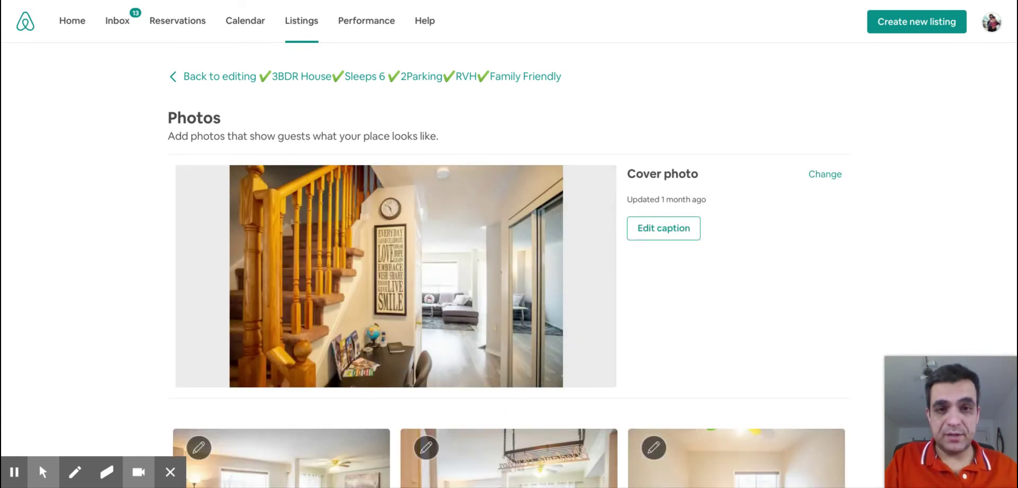
Scroll down the Photos page and open photo 2 of 55, the living-room shot
{"action": "scroll", "coordinate": [751, 255], "scroll_direction": "down", "scroll_amount": 4}
{"action": "scroll", "coordinate": [763, 296], "scroll_direction": "down", "scroll_amount": 1}
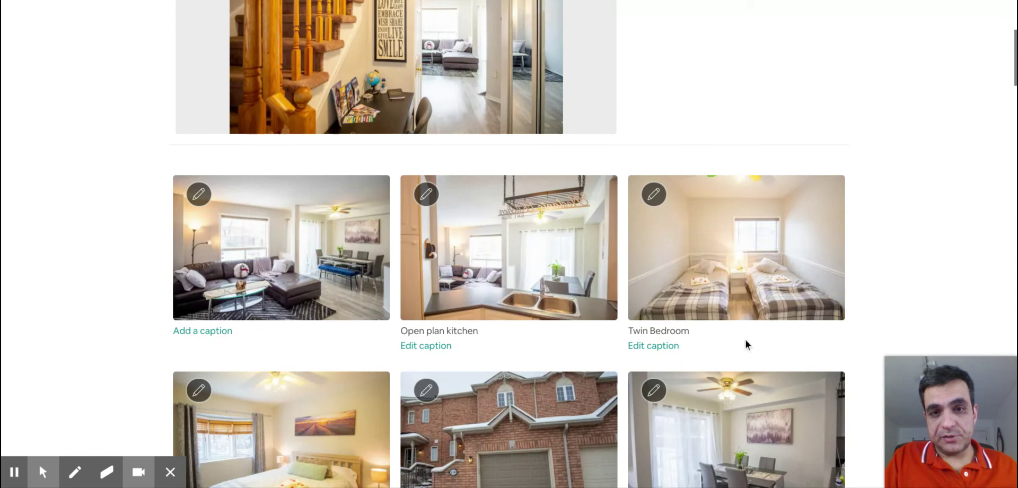
{"action": "left_click", "coordinate": [304, 264]}
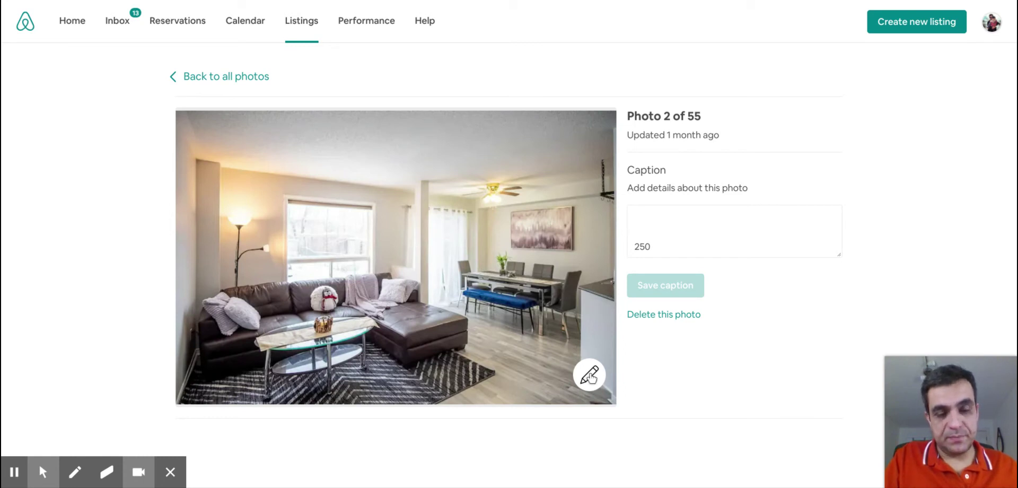
Open the living-room photo in the editor using its pencil icon
{"action": "left_click", "coordinate": [590, 376]}
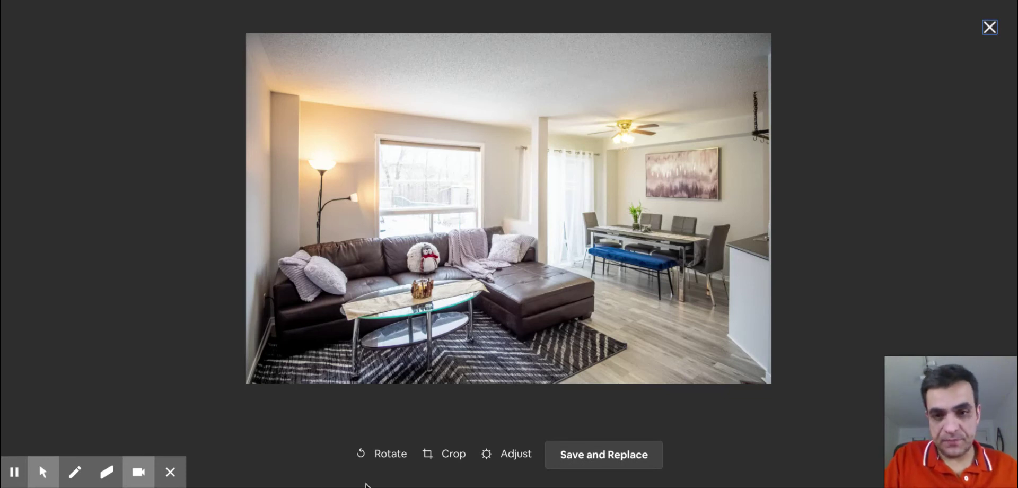
Rotate the living-room photo four quarter turns back upright, then enter Crop
{"action": "left_click", "coordinate": [389, 454]}
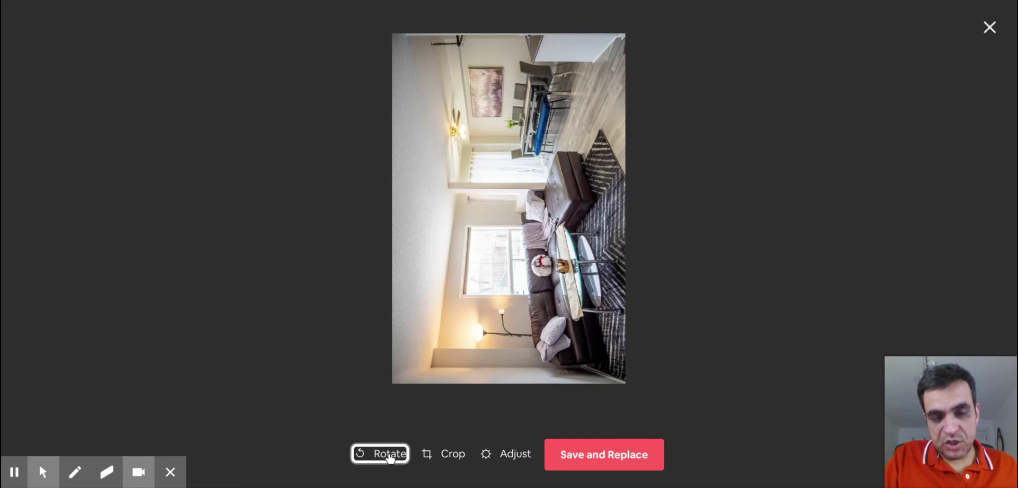
{"action": "left_click", "coordinate": [388, 454]}
{"action": "left_click", "coordinate": [388, 454]}
{"action": "left_click", "coordinate": [388, 454]}
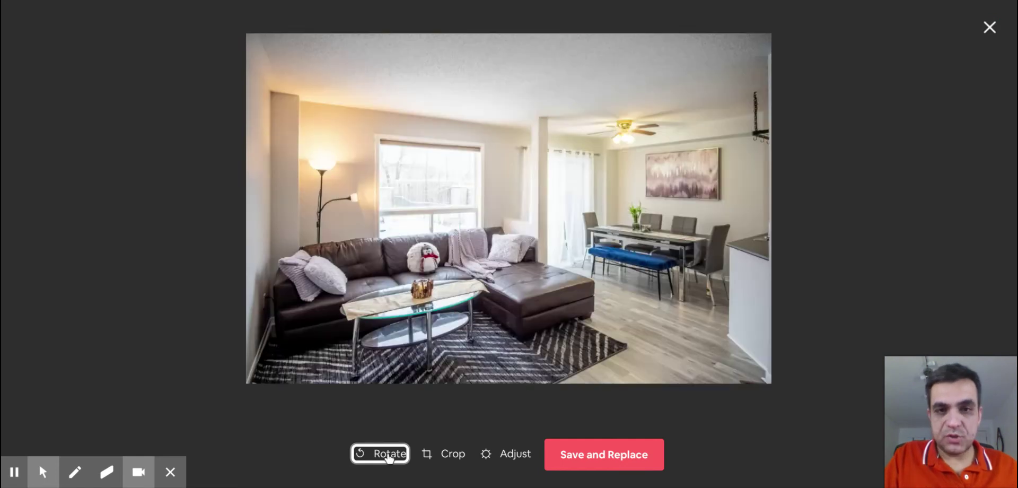
{"action": "left_click", "coordinate": [438, 455]}
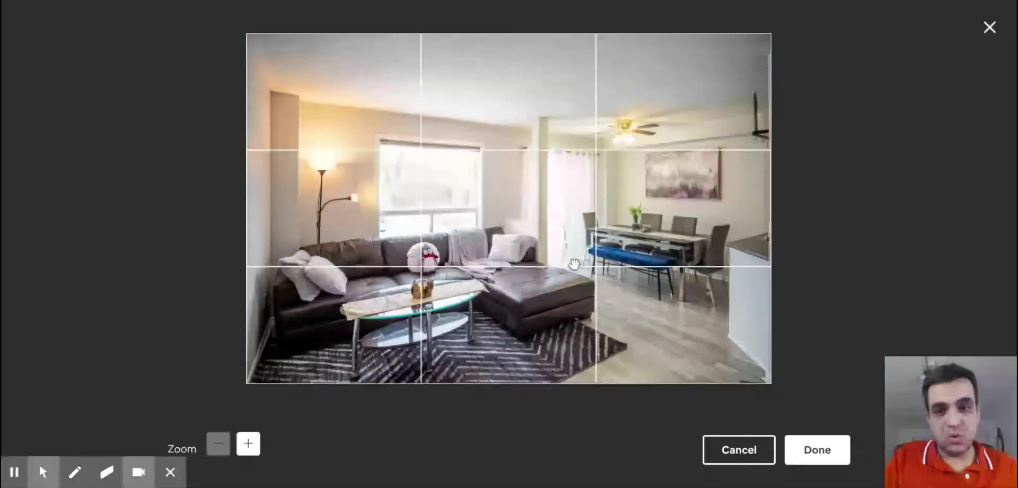
Zoom the crop view in and out to try different framings
{"action": "left_click", "coordinate": [246, 446]}
{"action": "left_click", "coordinate": [246, 445]}
{"action": "left_click", "coordinate": [219, 446]}
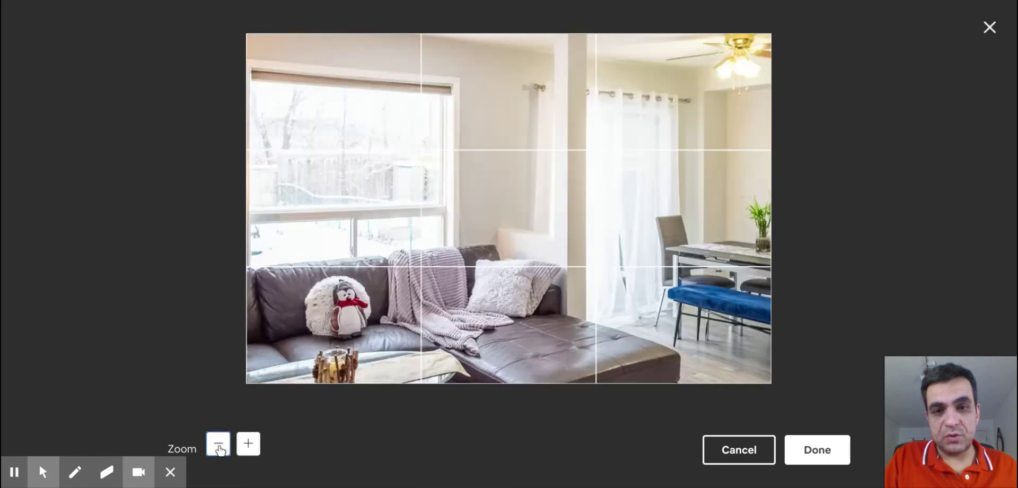
{"action": "left_click", "coordinate": [218, 448]}
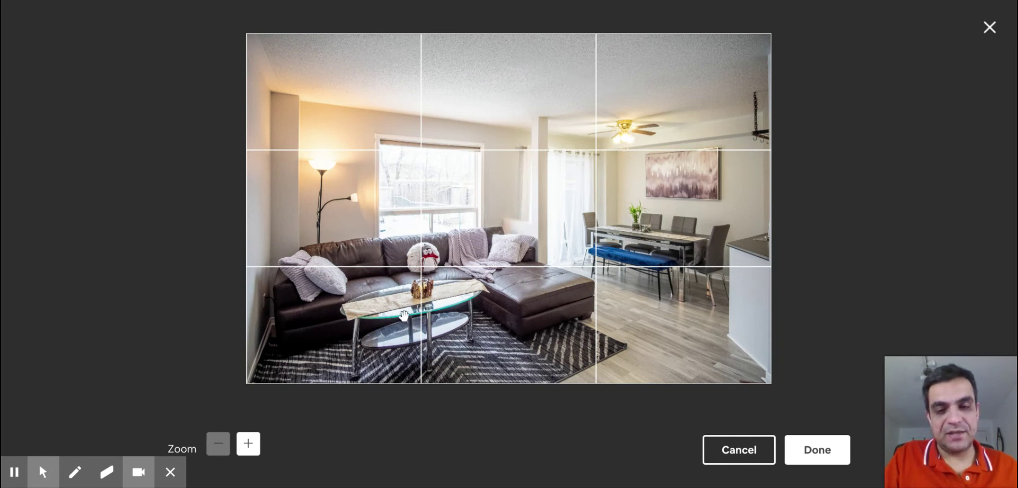
{"action": "left_click", "coordinate": [248, 444]}
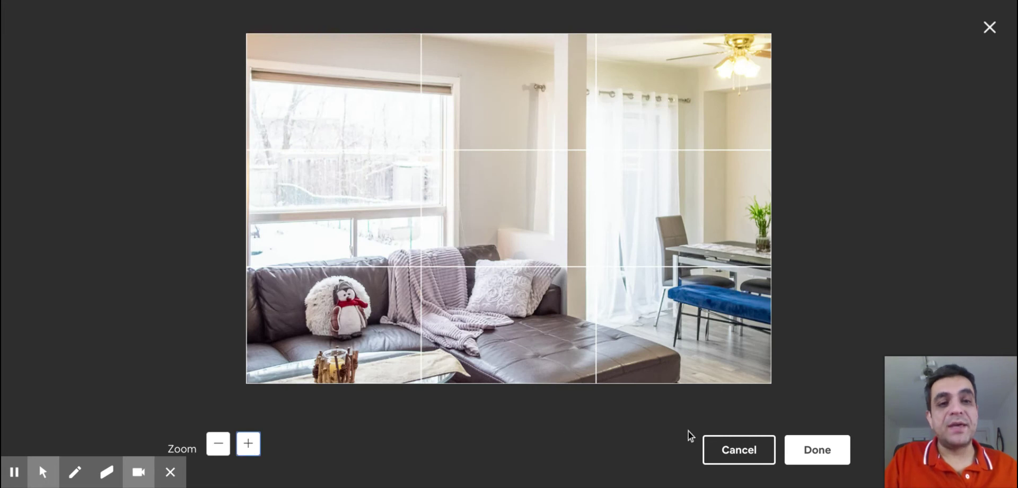
Reframe toward the sofa, lamp and window, zoom back out to the whole room, and finish cropping
{"action": "left_click_drag", "start_coordinate": [498, 282], "coordinate": [628, 143]}
{"action": "left_click_drag", "start_coordinate": [542, 202], "coordinate": [694, 127]}
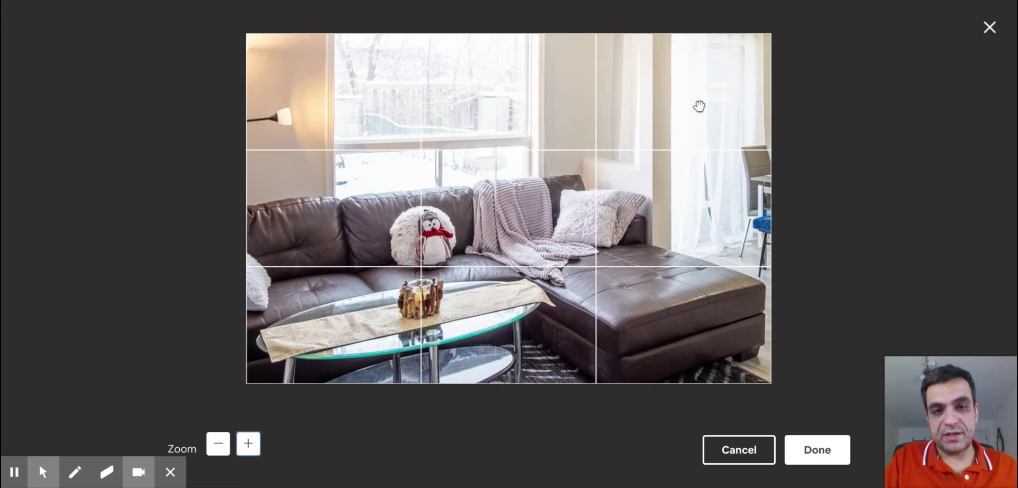
{"action": "left_click_drag", "start_coordinate": [552, 180], "coordinate": [743, 107]}
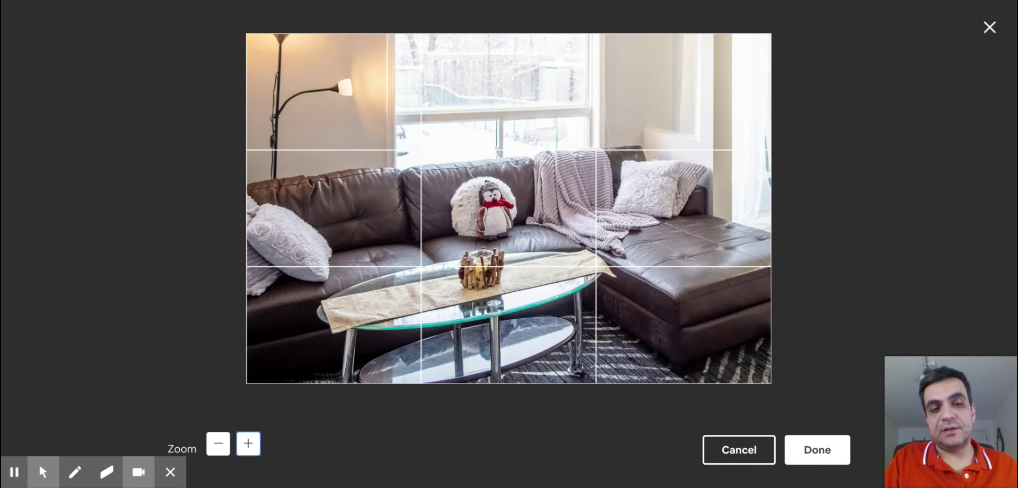
{"action": "left_click", "coordinate": [216, 445]}
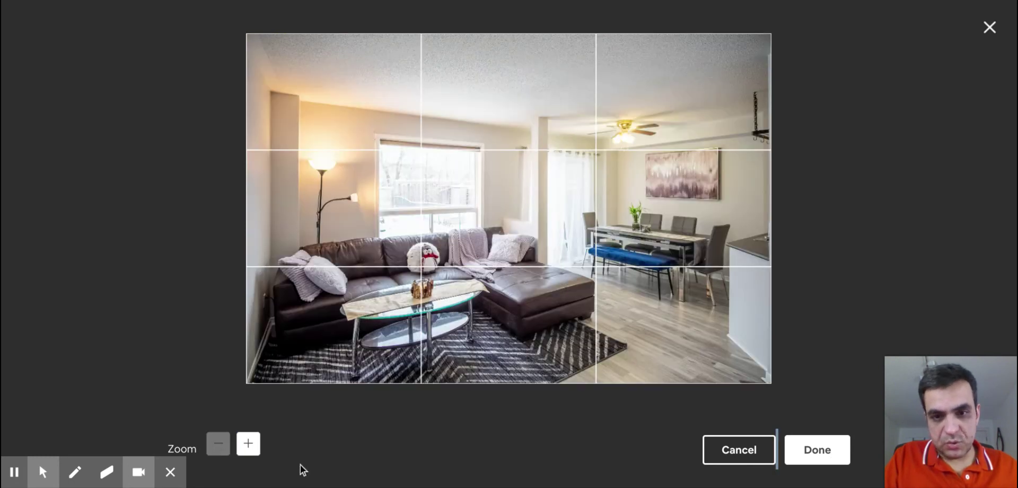
{"action": "left_click", "coordinate": [743, 450]}
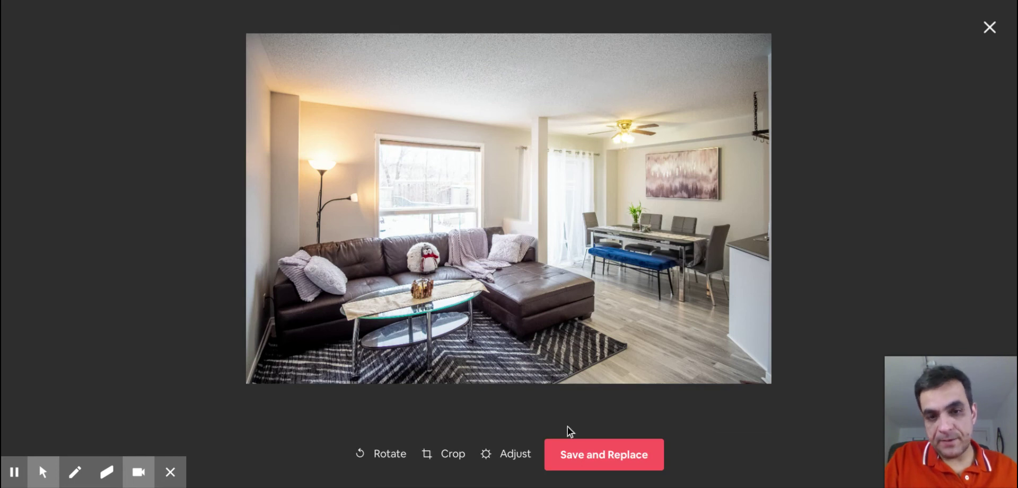
In Adjust, lower the brightness five steps, then raise it five steps back
{"action": "left_click", "coordinate": [511, 457]}
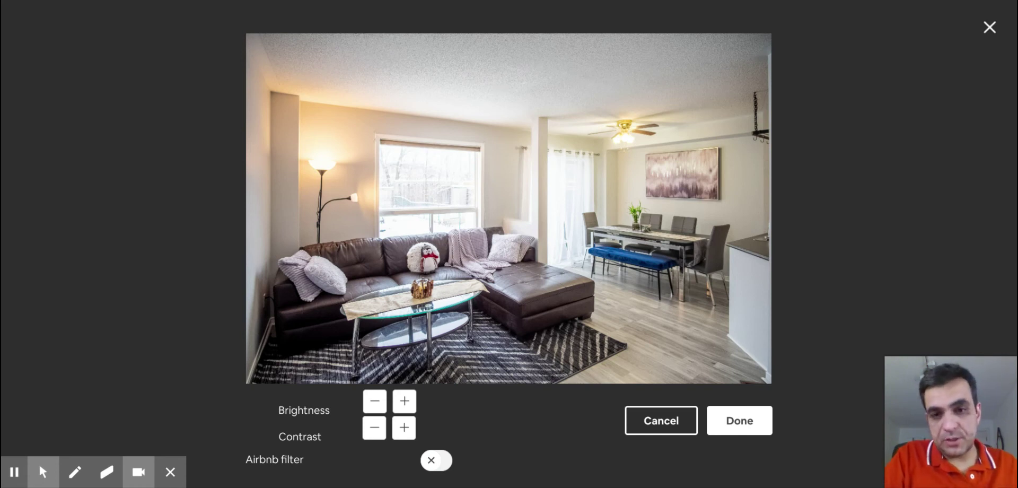
{"action": "left_click", "coordinate": [375, 404]}
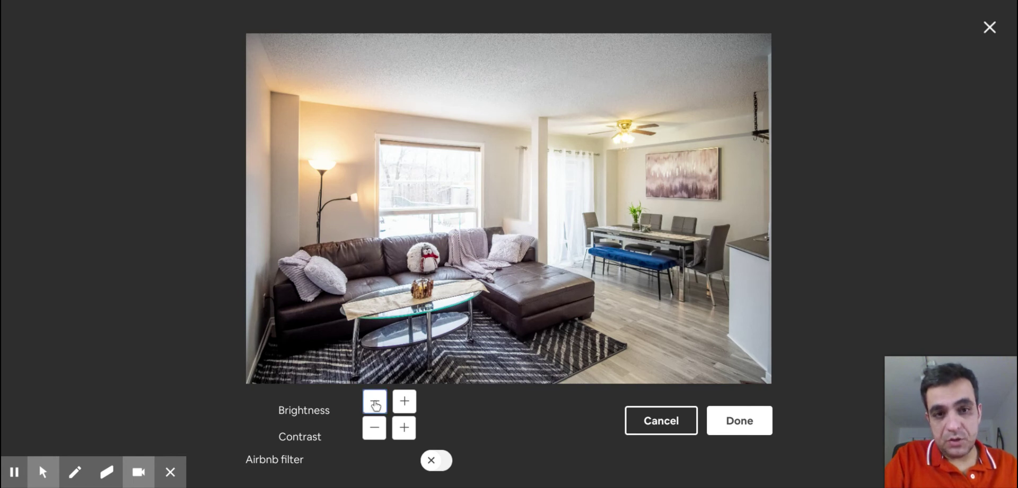
{"action": "left_click", "coordinate": [375, 404]}
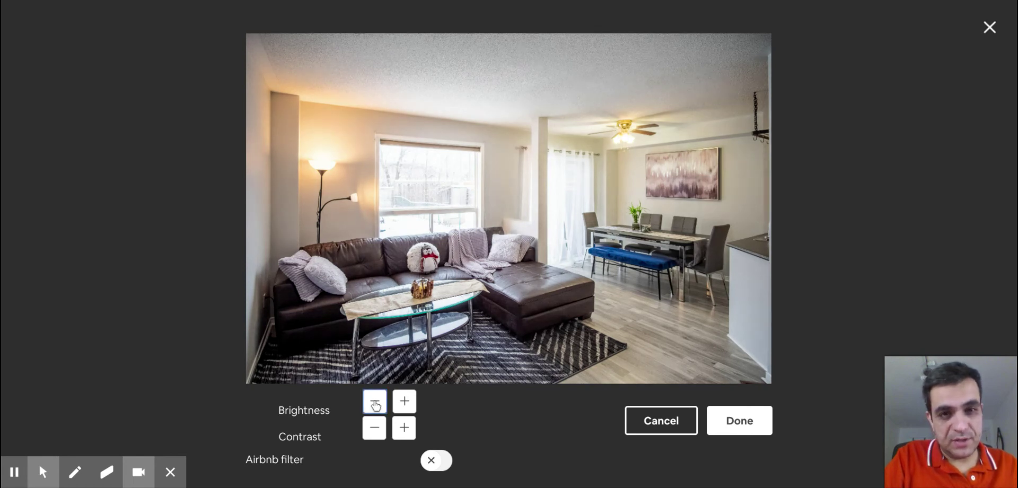
{"action": "left_click", "coordinate": [375, 404]}
{"action": "left_click", "coordinate": [375, 404]}
{"action": "left_click", "coordinate": [375, 404]}
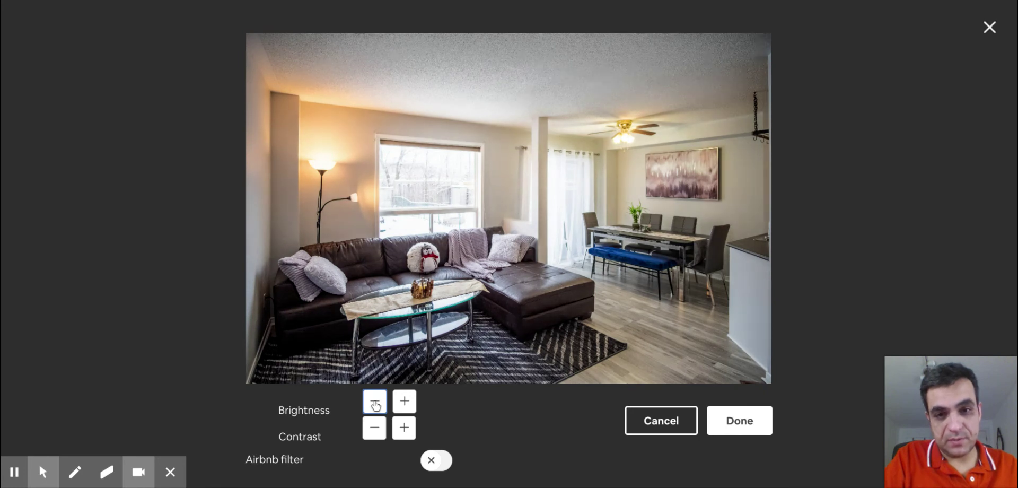
{"action": "left_click", "coordinate": [402, 409]}
{"action": "left_click", "coordinate": [403, 409]}
{"action": "left_click", "coordinate": [407, 405]}
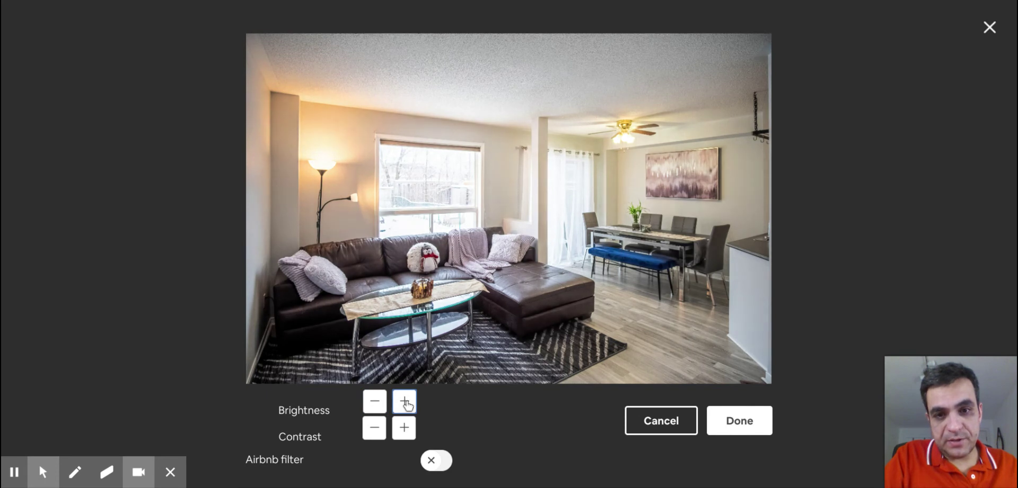
{"action": "left_click", "coordinate": [406, 405]}
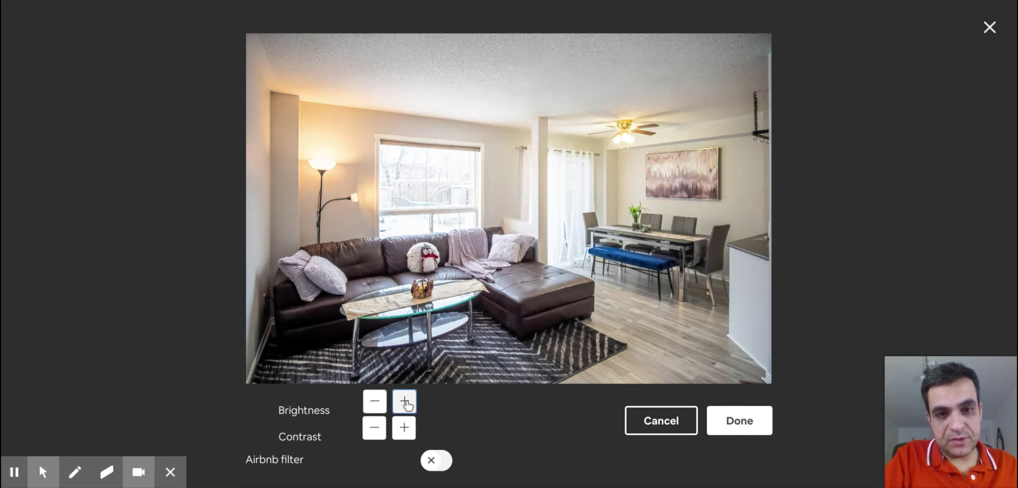
{"action": "left_click", "coordinate": [407, 406]}
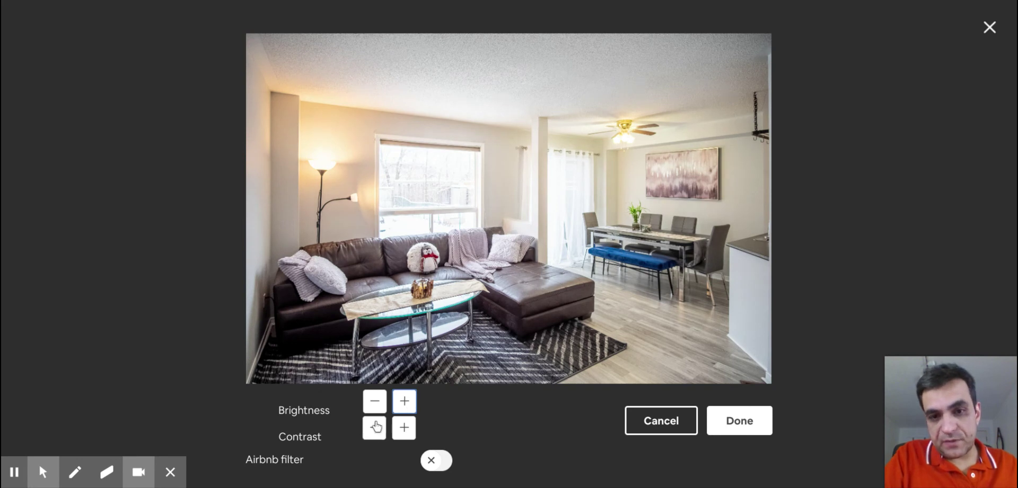
Turn the contrast down by a net five steps
{"action": "left_click", "coordinate": [375, 427]}
{"action": "left_click", "coordinate": [375, 428]}
{"action": "left_click", "coordinate": [376, 428]}
{"action": "left_click", "coordinate": [376, 429]}
{"action": "left_click", "coordinate": [403, 430]}
{"action": "left_click", "coordinate": [374, 430]}
{"action": "left_click", "coordinate": [372, 432]}
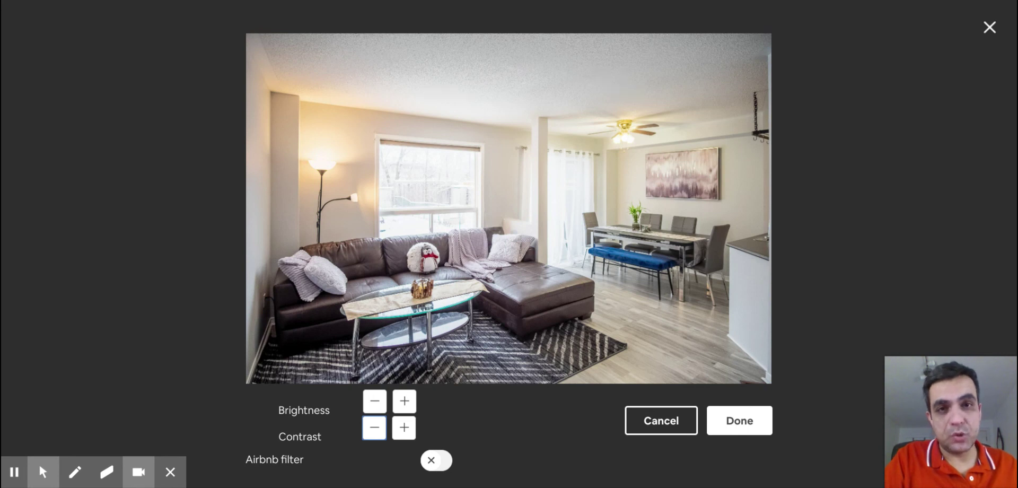
Toggle the Airbnb filter on, off and back on, then lower brightness three steps
{"action": "left_click", "coordinate": [436, 462]}
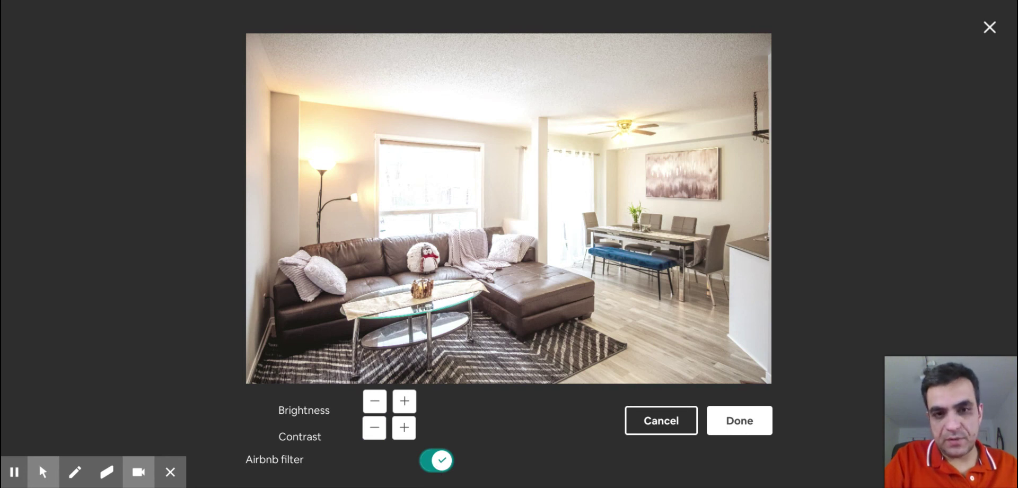
{"action": "left_click", "coordinate": [436, 461]}
{"action": "left_click", "coordinate": [436, 462]}
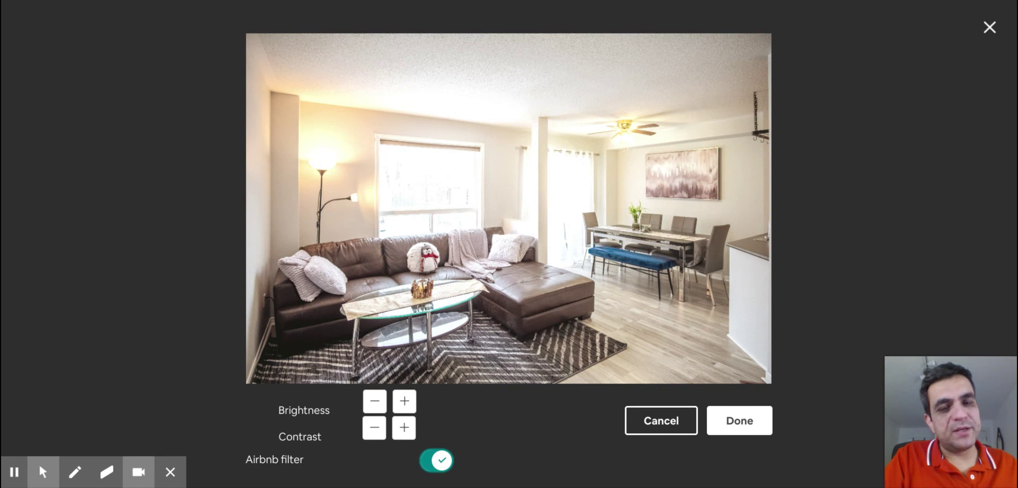
{"action": "left_click", "coordinate": [376, 405]}
{"action": "left_click", "coordinate": [376, 405]}
{"action": "left_click", "coordinate": [376, 405]}
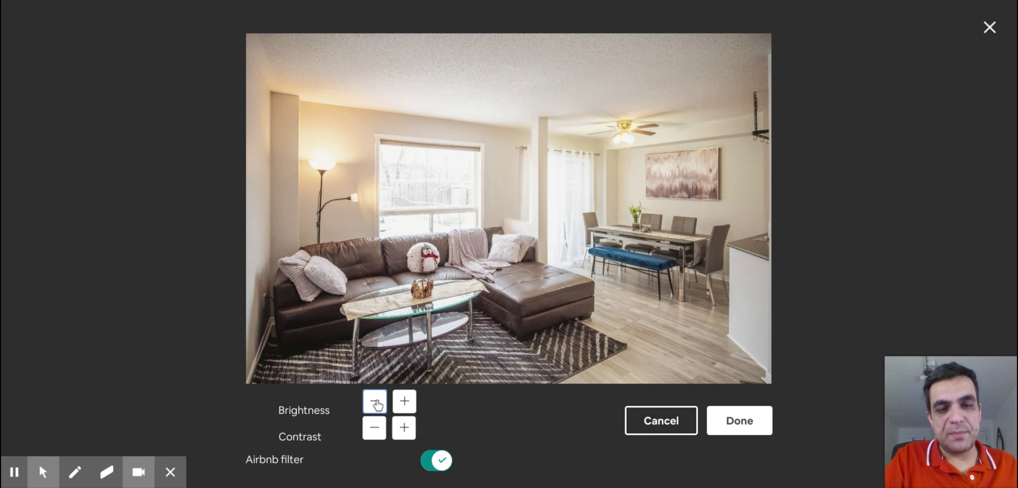
Switch the Airbnb filter off and on again, then Cancel out of the adjustments
{"action": "left_click", "coordinate": [434, 462]}
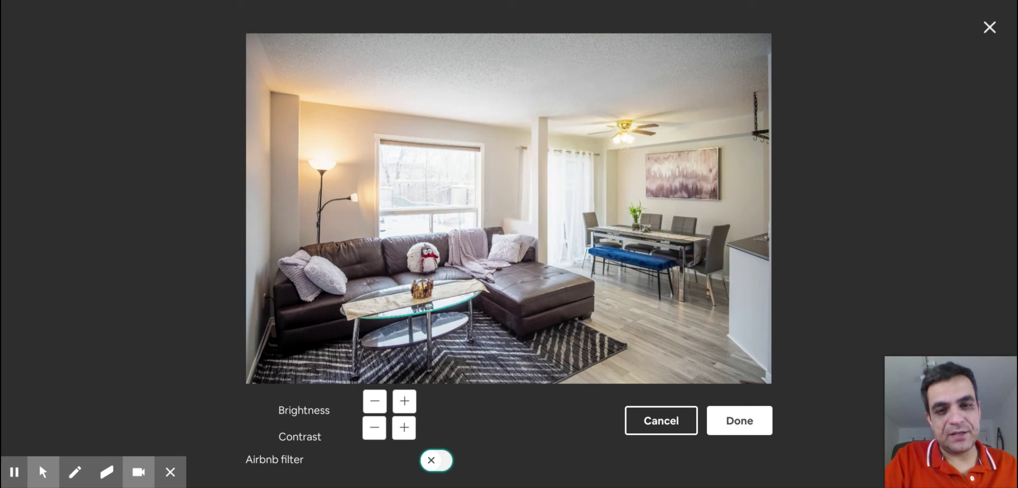
{"action": "left_click", "coordinate": [435, 460]}
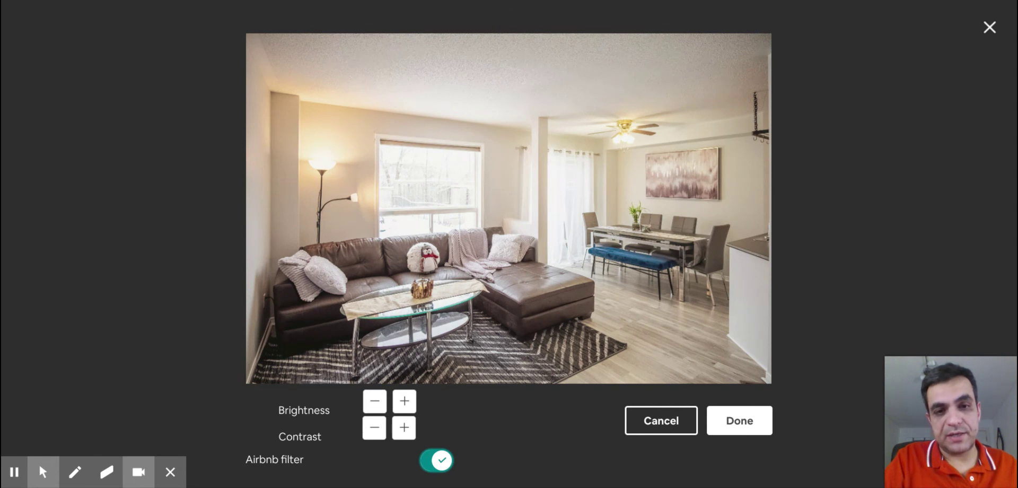
{"action": "left_click", "coordinate": [647, 417]}
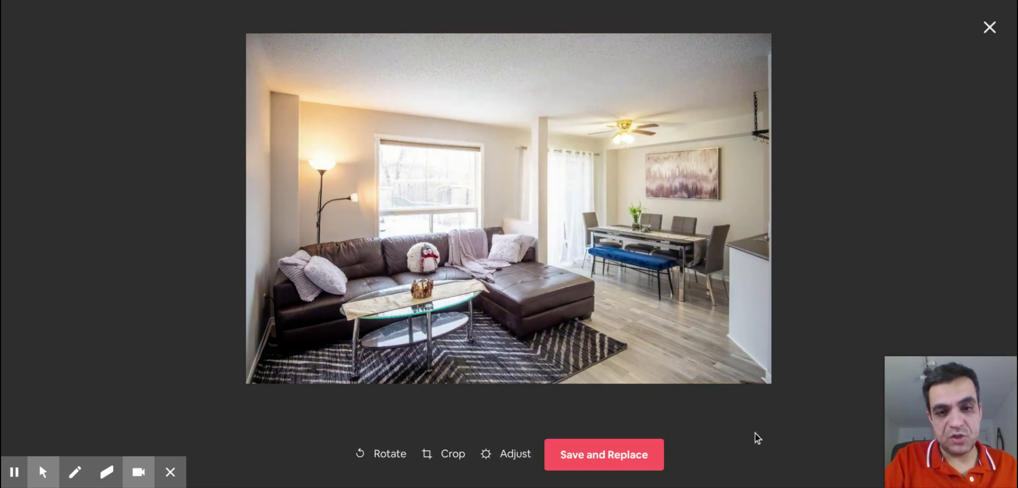